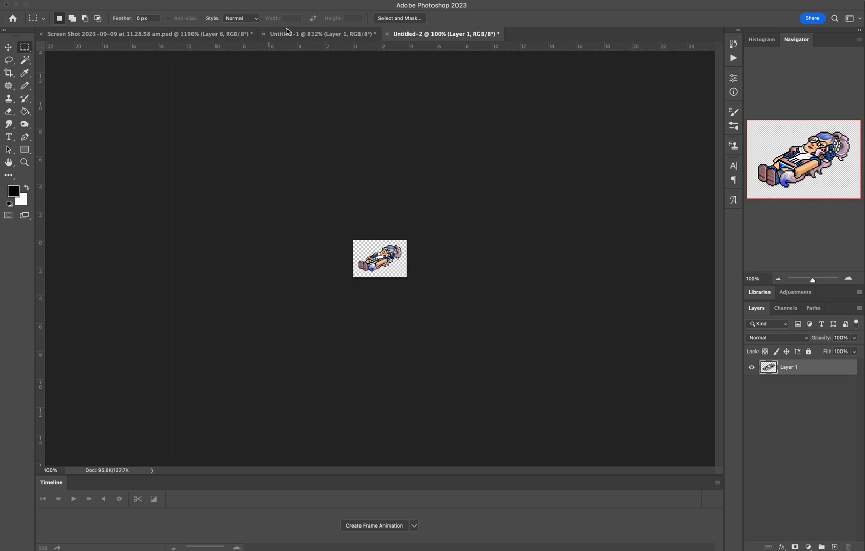
# Step: Play back and stop the finished glow animation in the Screen Shot 2023-09-09 at 11.28.58 am.psd document
pyautogui.click(146, 40)
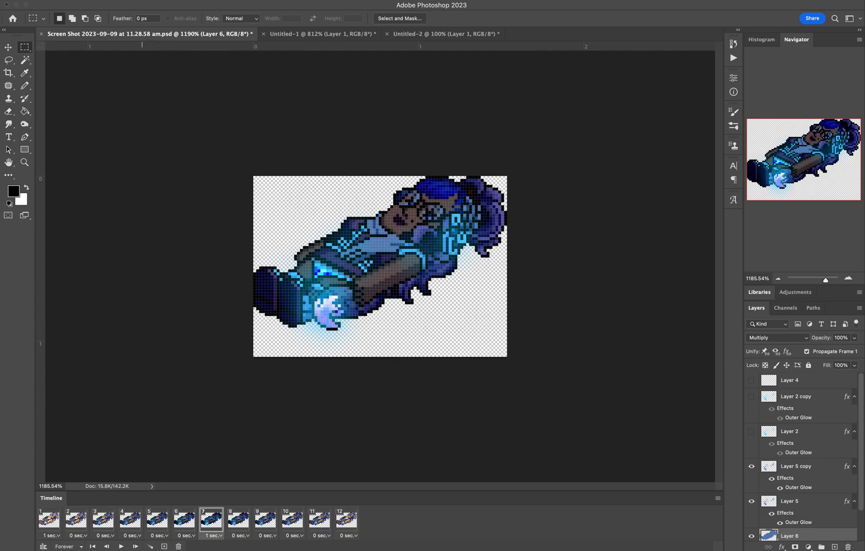
pyautogui.click(120, 546)
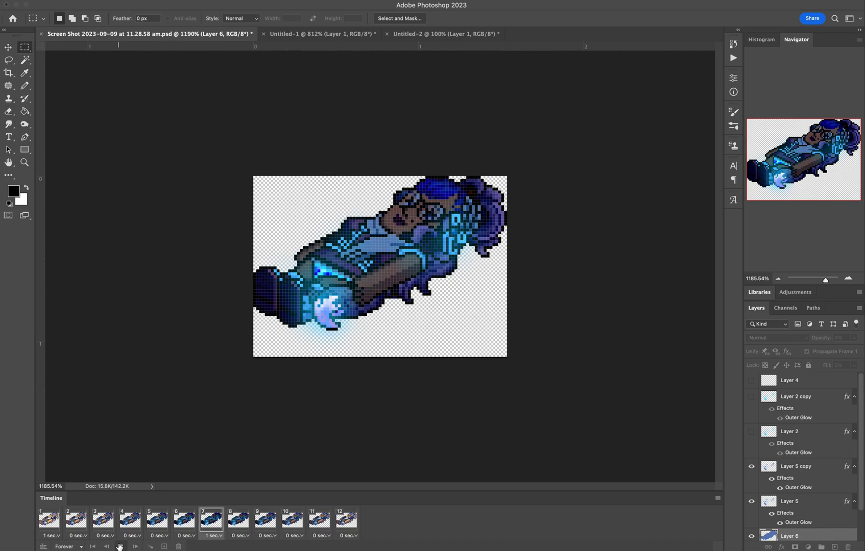
pyautogui.click(120, 547)
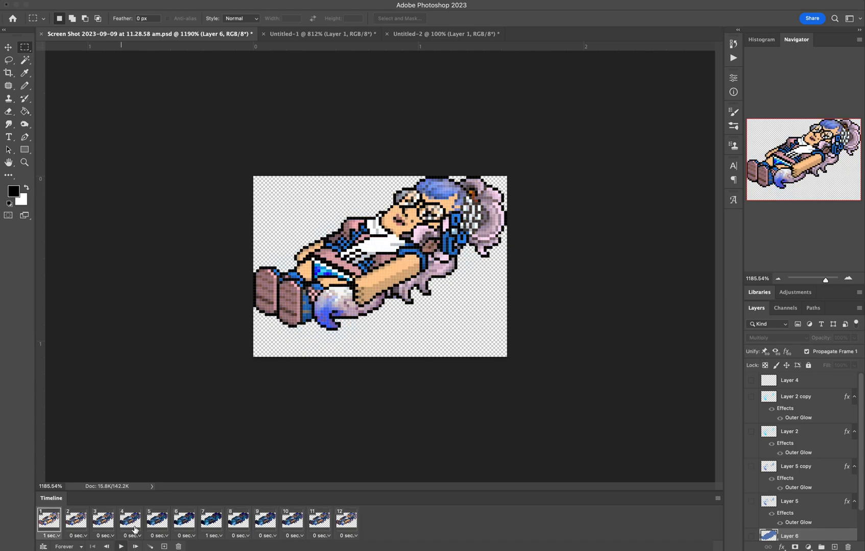
# Step: In Untitled-2, select the character's bright blue clothing trim and darker blue trouser areas with the Magic Wand at tolerance 20
pyautogui.click(423, 39)
pyautogui.scroll(3, 421, 231)
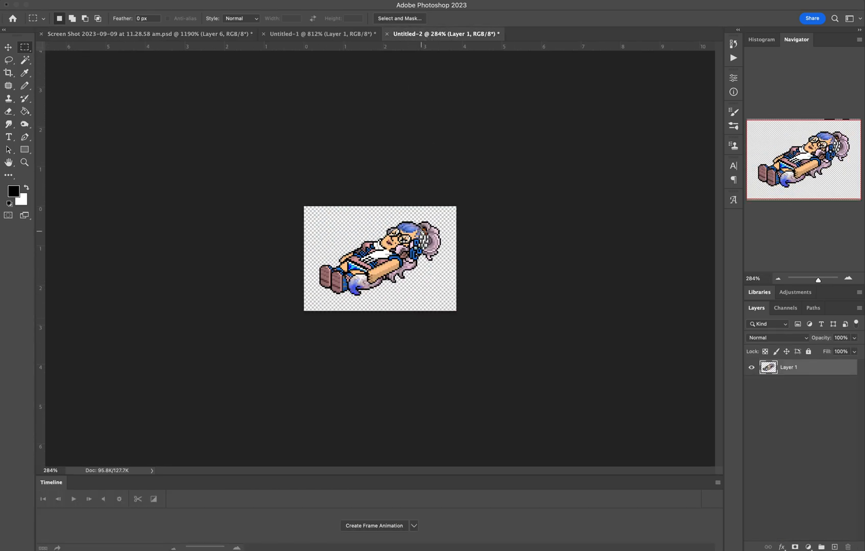
pyautogui.scroll(4, 335, 262)
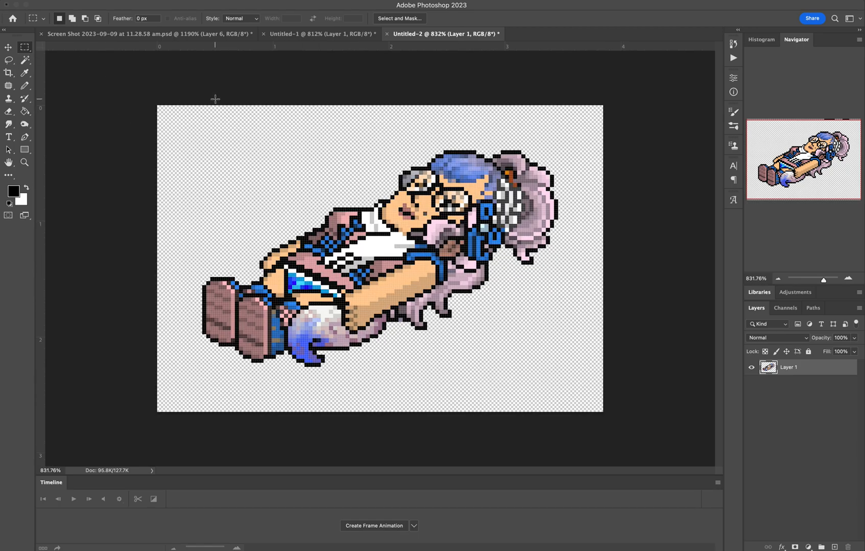
pyautogui.click(24, 60)
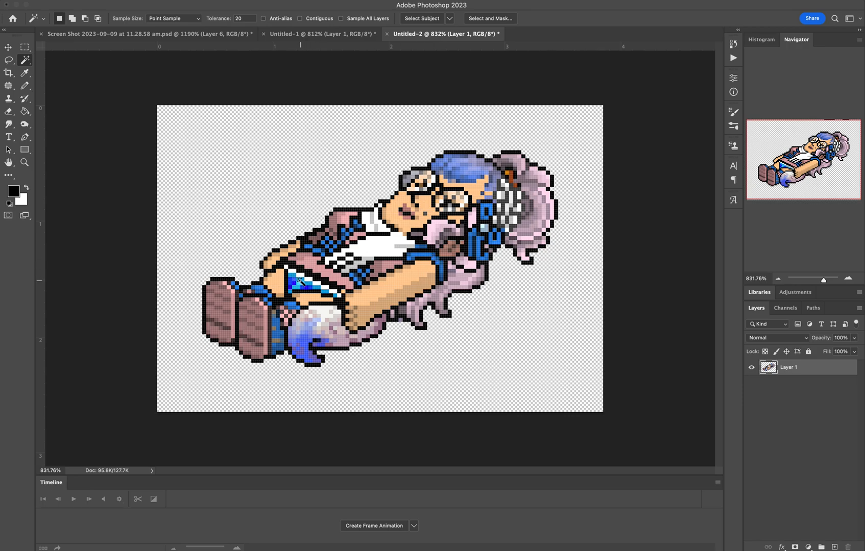
pyautogui.scroll(3, 301, 281)
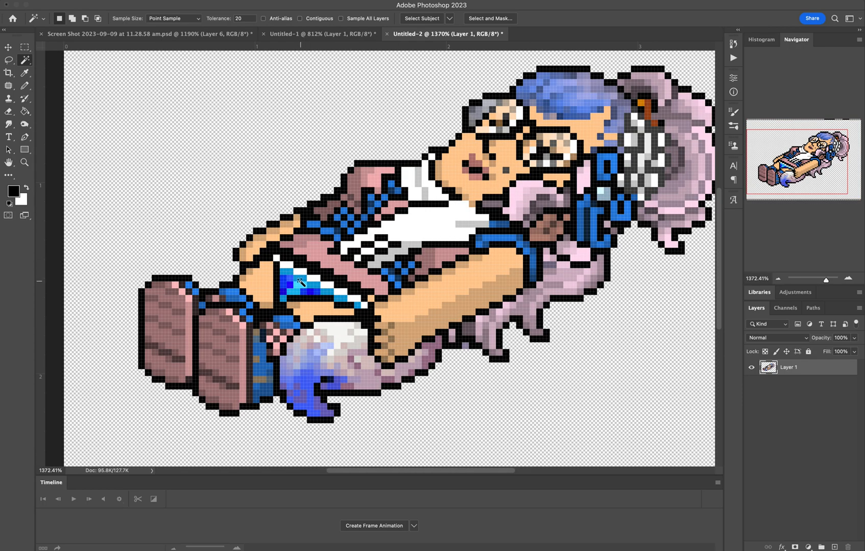
pyautogui.scroll(-3, 301, 282)
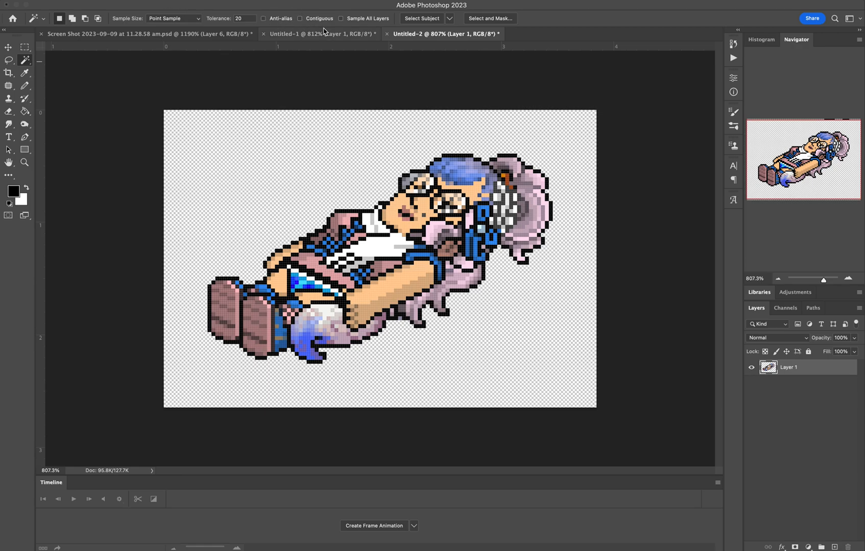
pyautogui.click(264, 287)
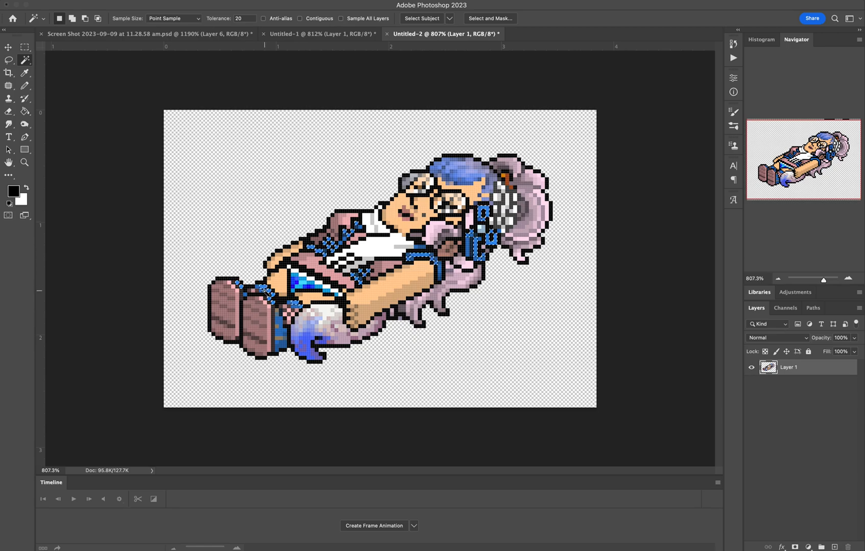
pyautogui.click(282, 326)
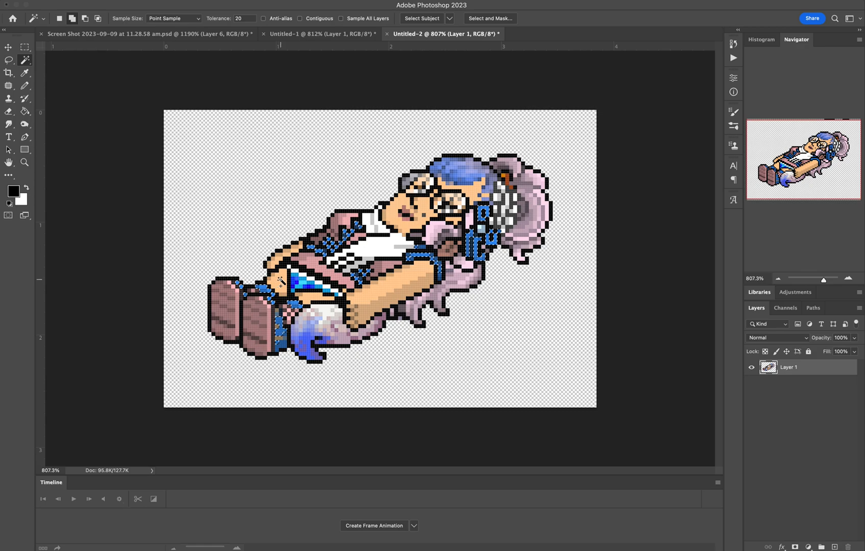
# Step: Add the blue and violet shades of the hair tip beside the shoes to the selection
pyautogui.click(303, 343)
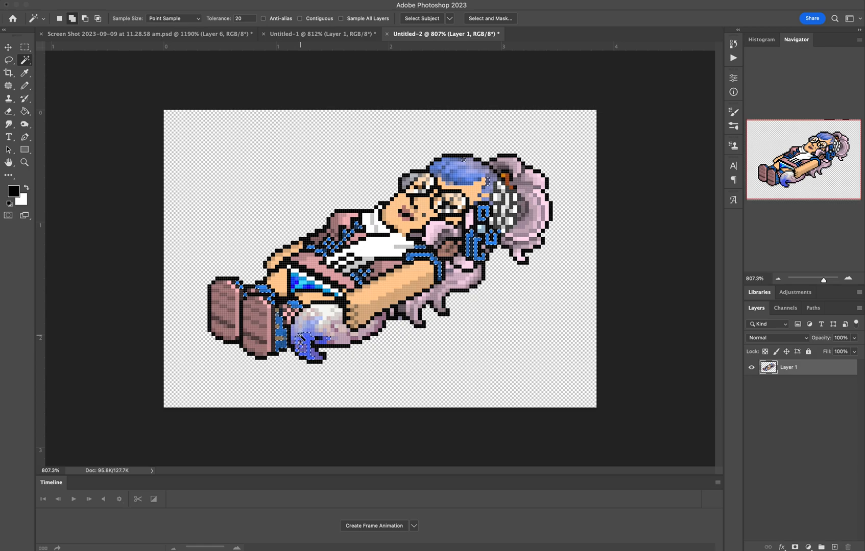
pyautogui.scroll(5, 303, 340)
pyautogui.keyDown('shift'); pyautogui.click(247, 349); pyautogui.keyUp('shift')
pyautogui.keyDown('shift'); pyautogui.click(297, 333); pyautogui.keyUp('shift')
pyautogui.keyDown('shift'); pyautogui.click(299, 333); pyautogui.keyUp('shift')
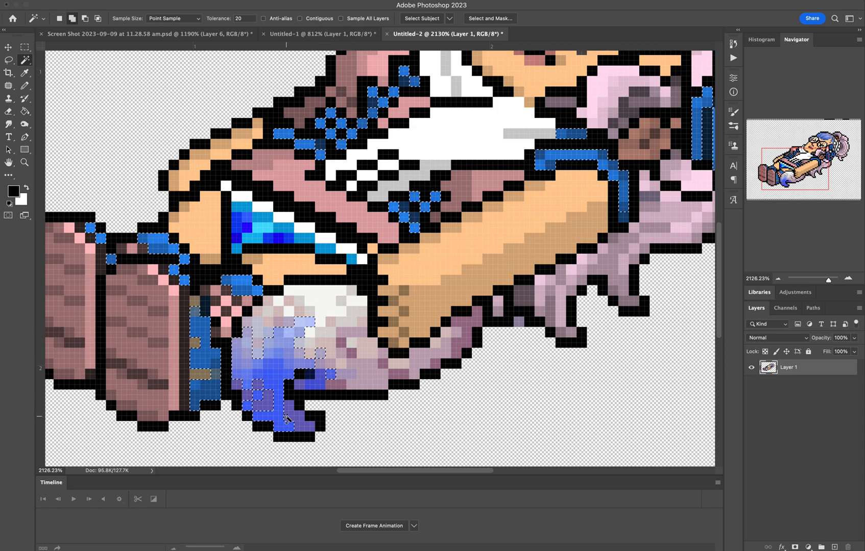
pyautogui.keyDown('shift'); pyautogui.click(305, 425); pyautogui.keyUp('shift')
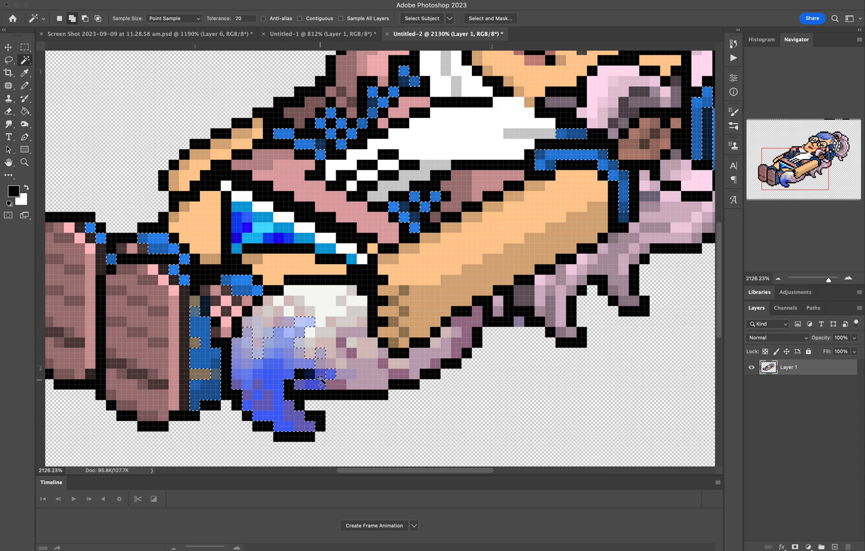
# Step: Add the cyan and blue shades of the triangular waist panel and the blue ornament beside the head to the selection
pyautogui.keyDown('shift'); pyautogui.click(238, 248); pyautogui.keyUp('shift')
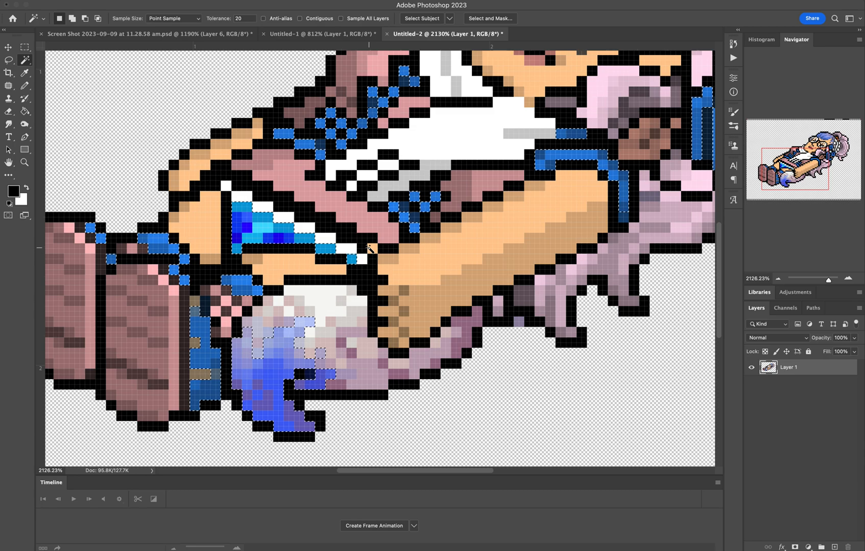
pyautogui.scroll(2, 369, 247)
pyautogui.hscroll(-1, 334, 187)
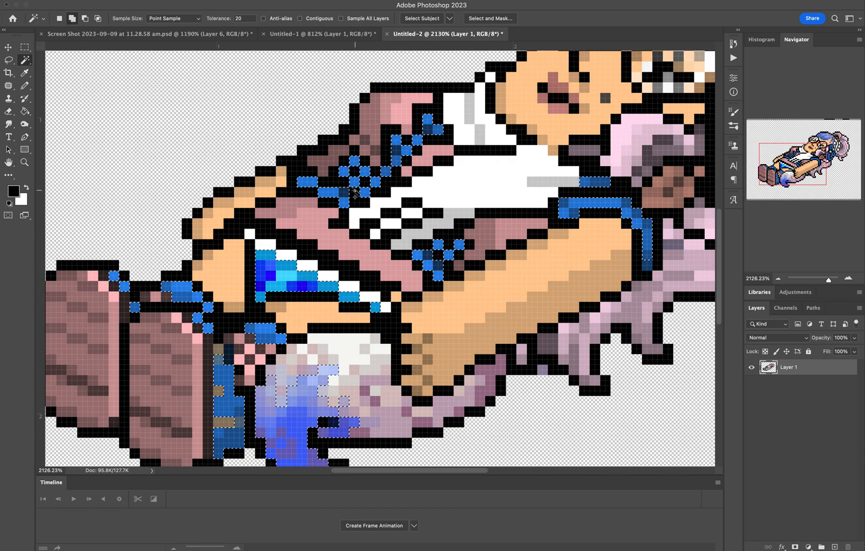
pyautogui.hscroll(2, 367, 195)
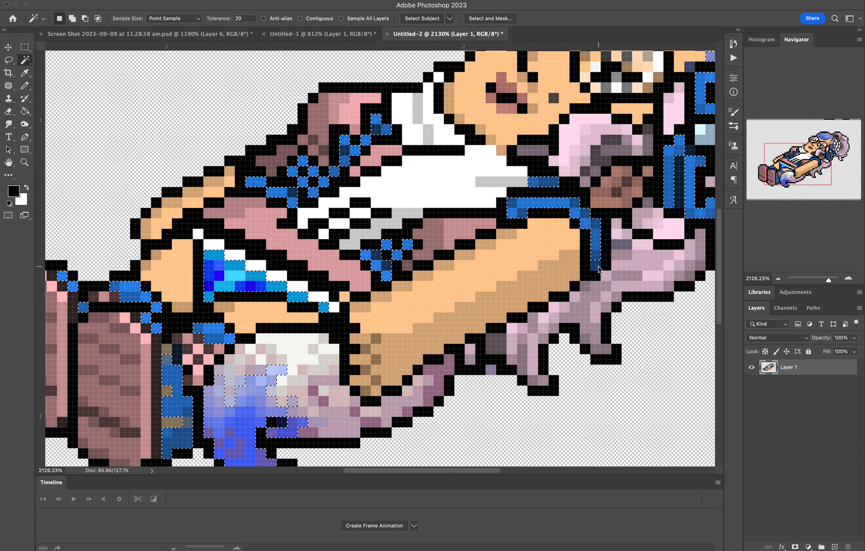
pyautogui.hscroll(2, 602, 260)
pyautogui.scroll(3, 611, 262)
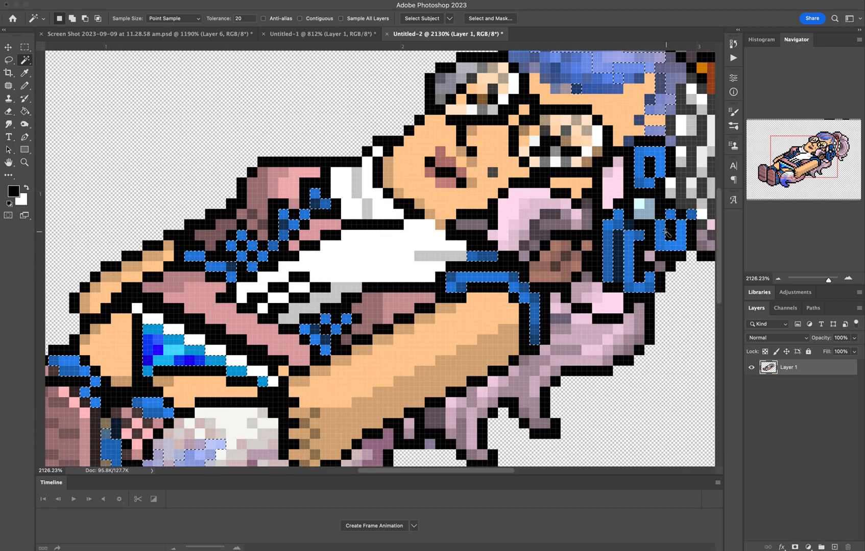
pyautogui.scroll(3, 665, 232)
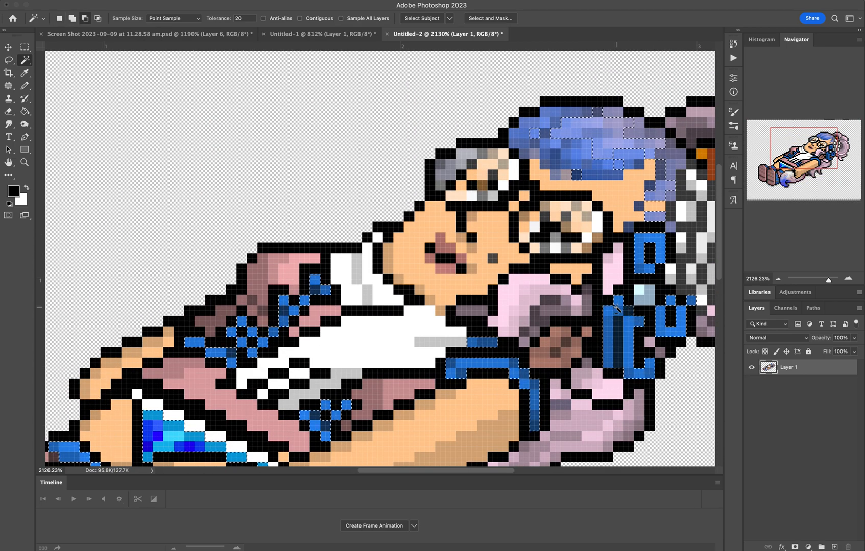
pyautogui.scroll(-5, 616, 308)
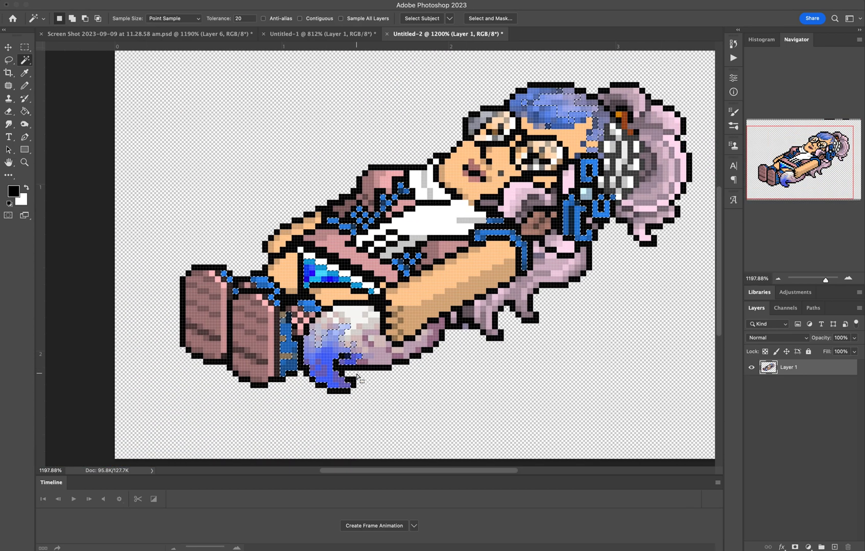
pyautogui.click(578, 203)
pyautogui.scroll(2, 542, 179)
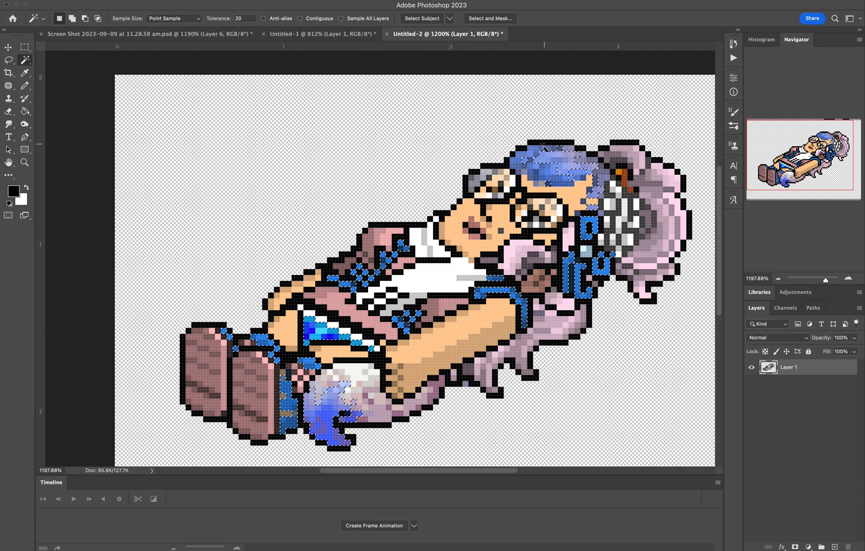
# Step: Subtract the blue hair on top of the head from the selection with the Rectangular Marquee tool
pyautogui.click(26, 50)
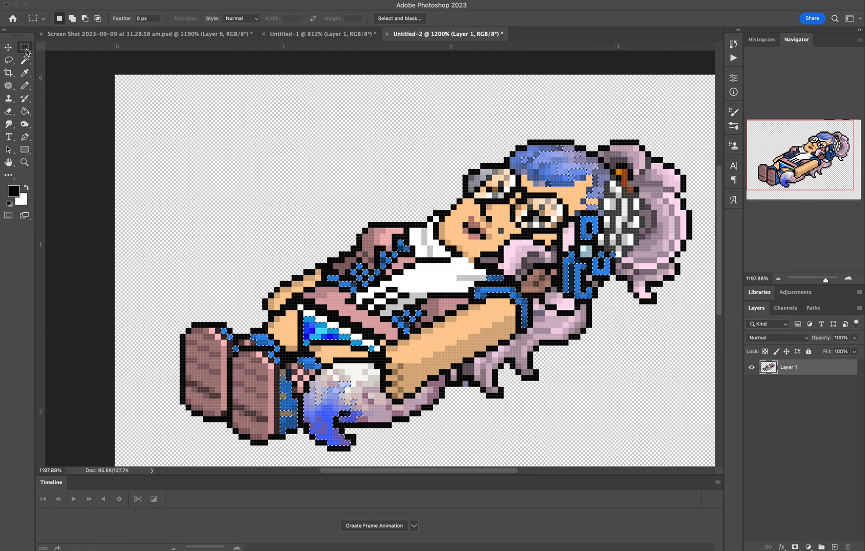
pyautogui.press('alt')
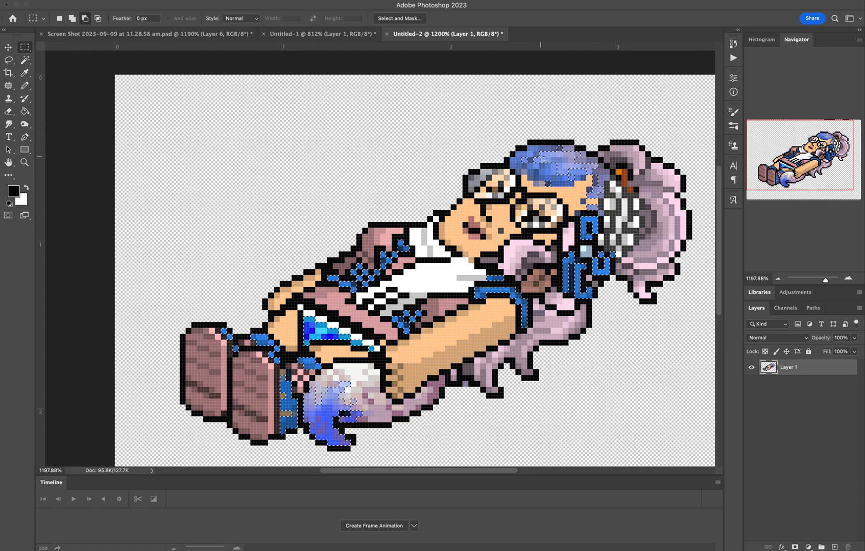
pyautogui.press('shift')
pyautogui.press('alt')
pyautogui.moveTo(498, 123); pyautogui.dragTo(615, 209)
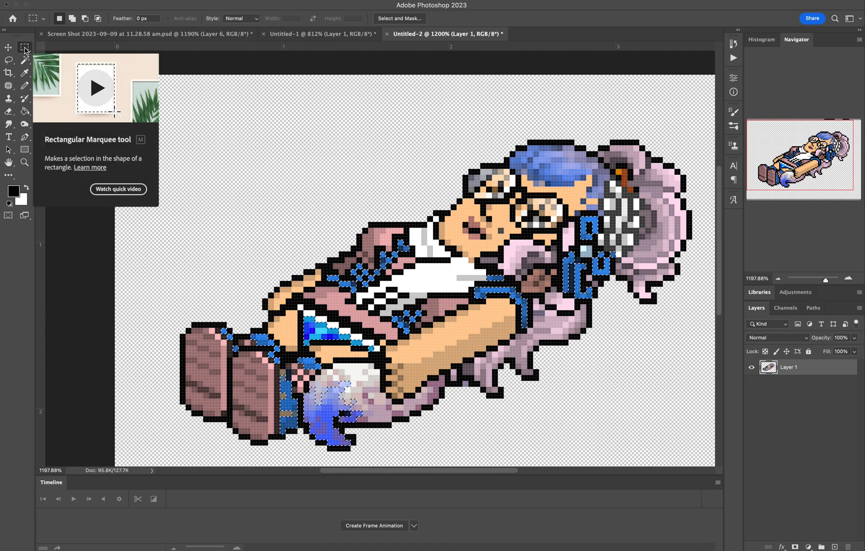
# Step: Copy the selected blue areas to a new layer and check them by toggling that layer's visibility
pyautogui.rightClick(496, 293)
pyautogui.click(525, 366)
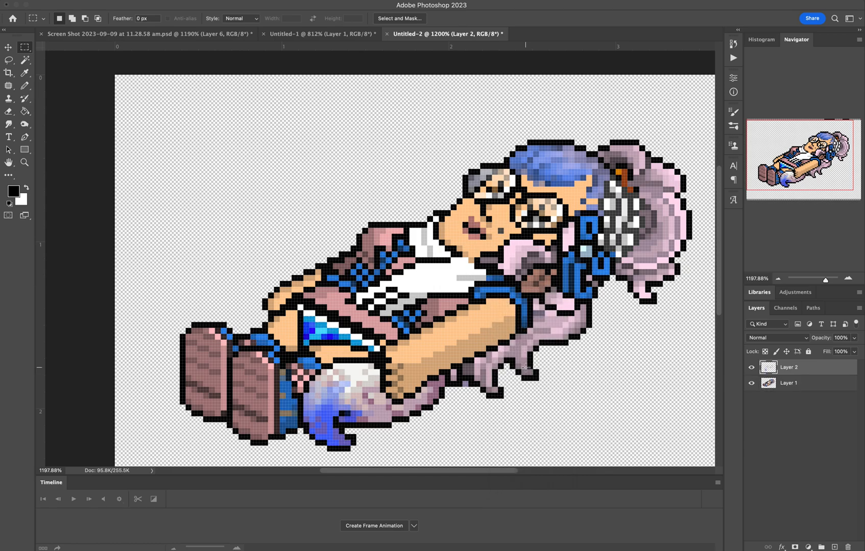
pyautogui.click(751, 368)
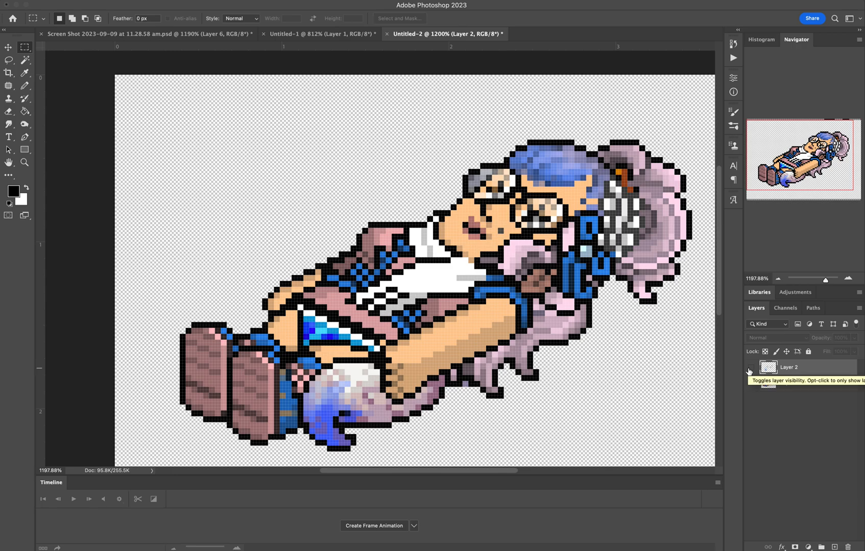
pyautogui.click(750, 369)
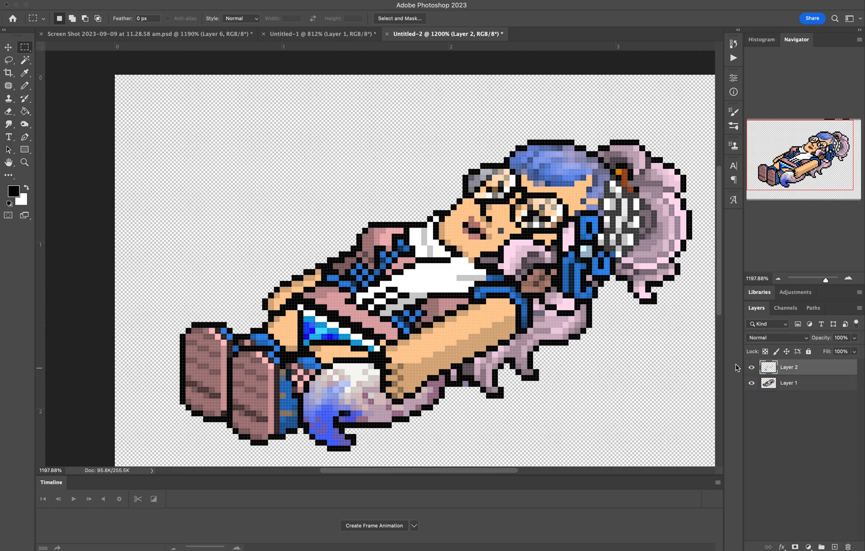
# Step: Enable a cyan Outer Glow on Layer 2 with Normal blending, 47% opacity, 2% spread and 10 px size
pyautogui.doubleClick(815, 369)
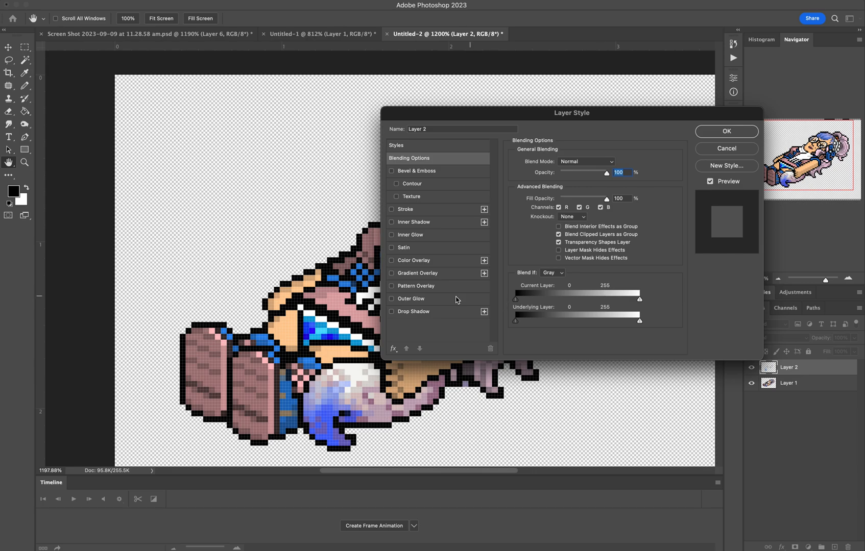
pyautogui.click(412, 300)
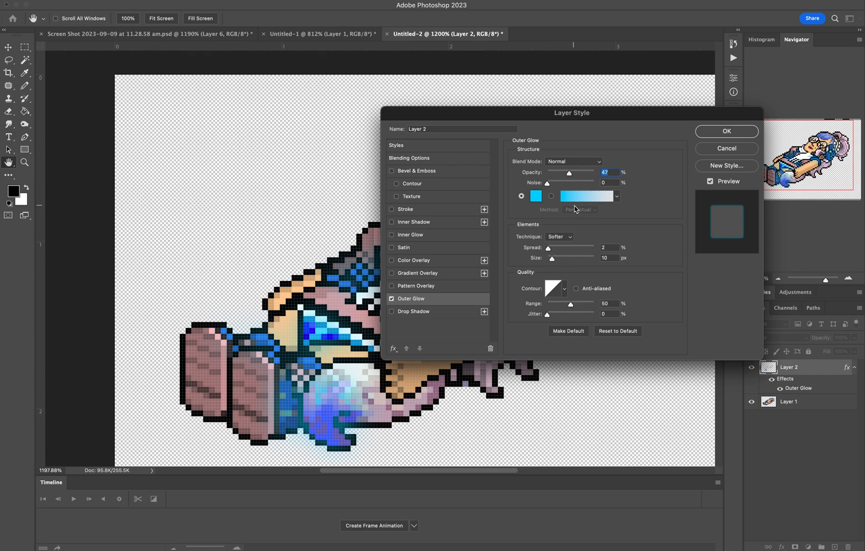
pyautogui.click(536, 199)
pyautogui.click(535, 199)
pyautogui.click(536, 199)
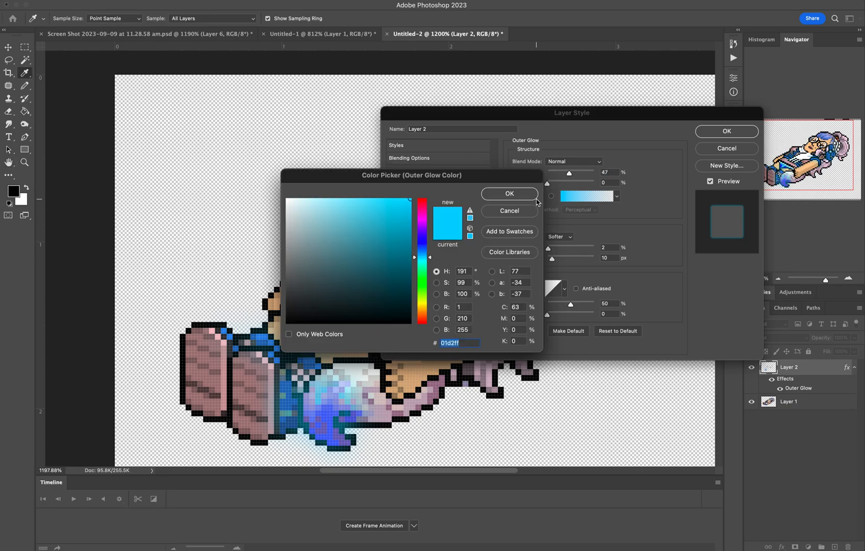
pyautogui.click(422, 220)
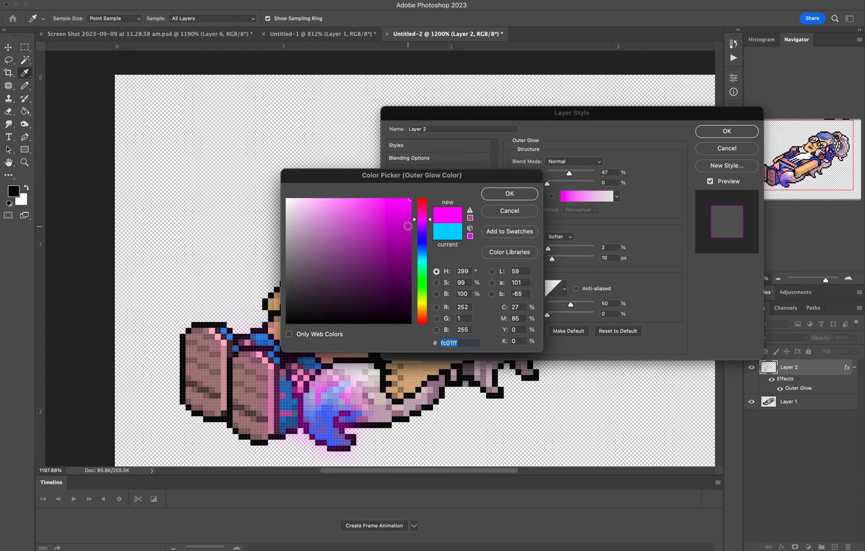
pyautogui.click(503, 211)
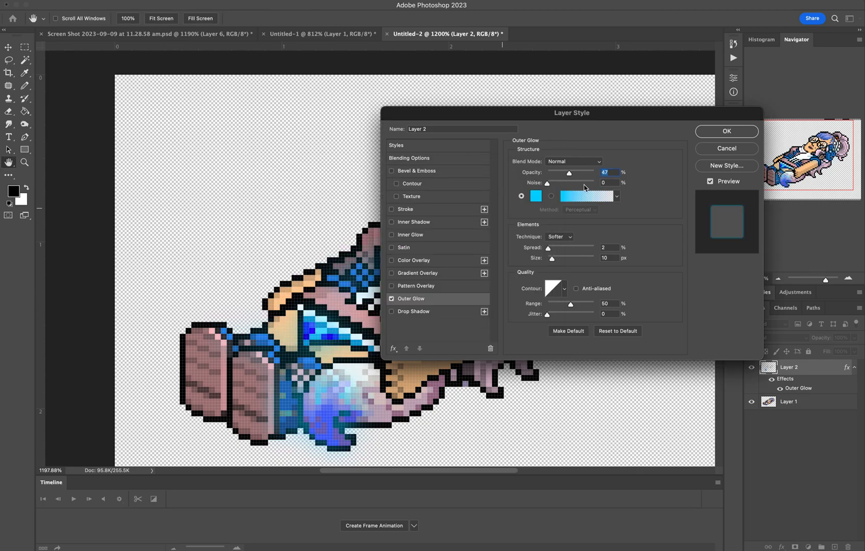
# Step: Apply the Outer Glow to Layer 2 and duplicate the layer as Layer 2 copy
pyautogui.click(715, 133)
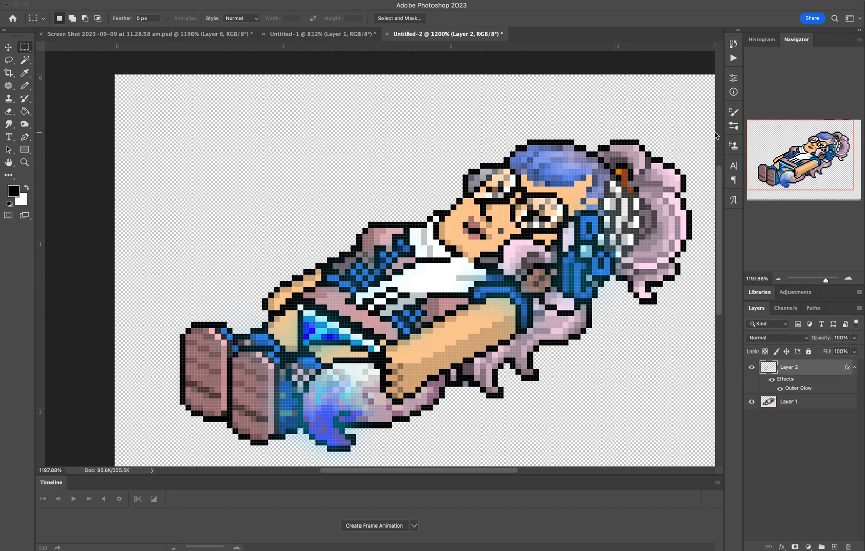
pyautogui.rightClick(804, 372)
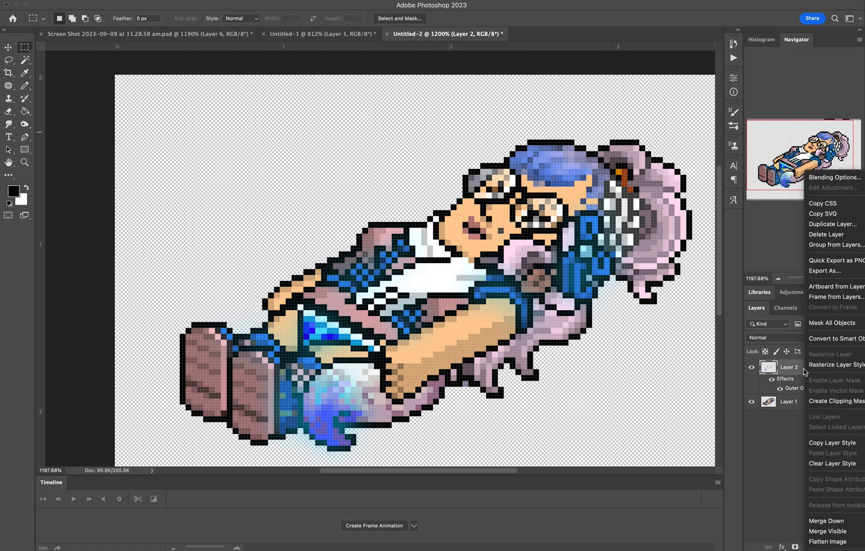
pyautogui.click(822, 224)
pyautogui.click(571, 261)
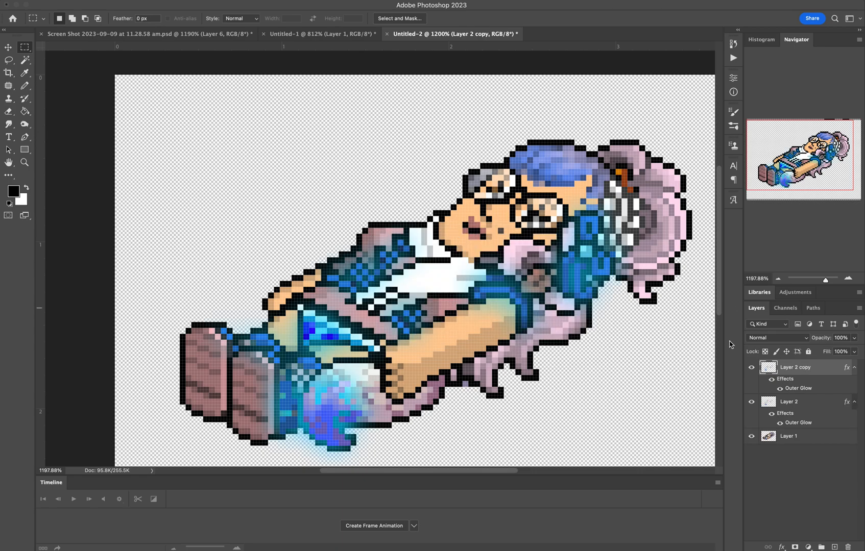
# Step: Set the blend mode of Layer 2 copy to Screen and check its effect by toggling the layer's visibility
pyautogui.click(784, 339)
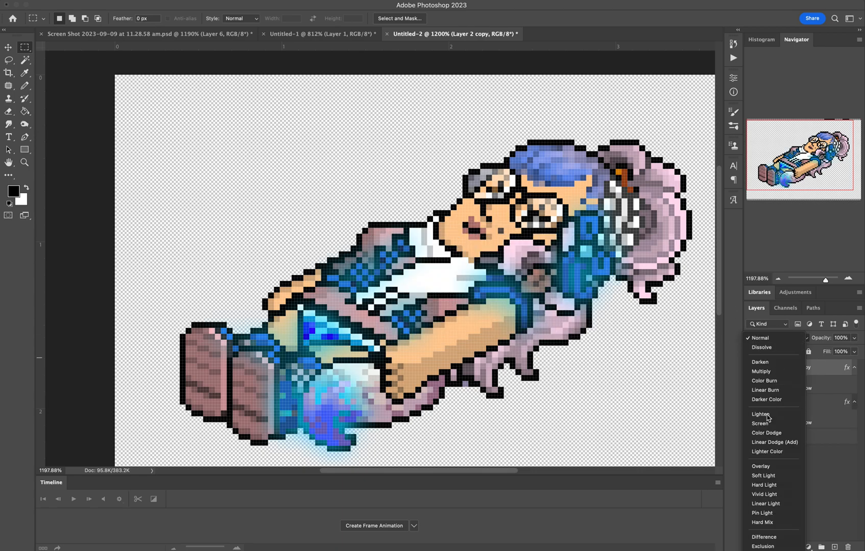
pyautogui.click(763, 424)
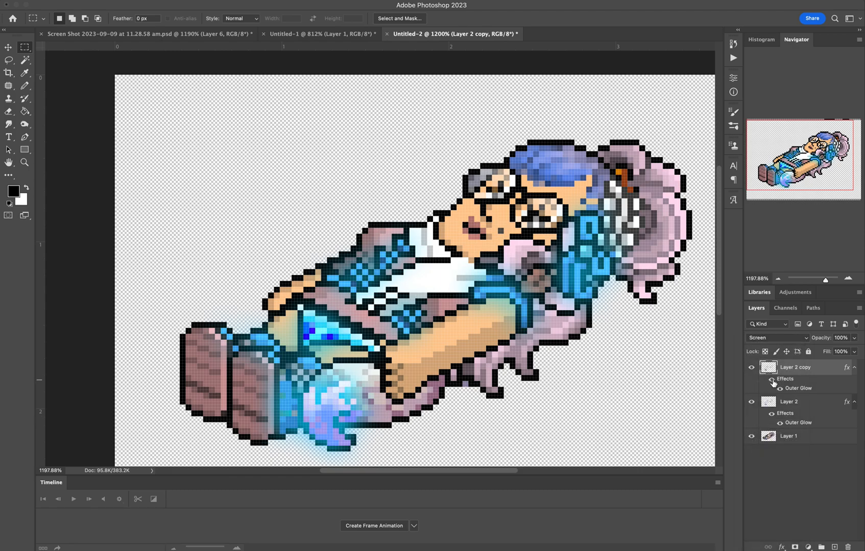
pyautogui.click(751, 368)
pyautogui.click(749, 368)
# Step: Compare the glow with each glow layer on and off, ending with both Layer 2 copy and Layer 2 hidden
pyautogui.click(750, 368)
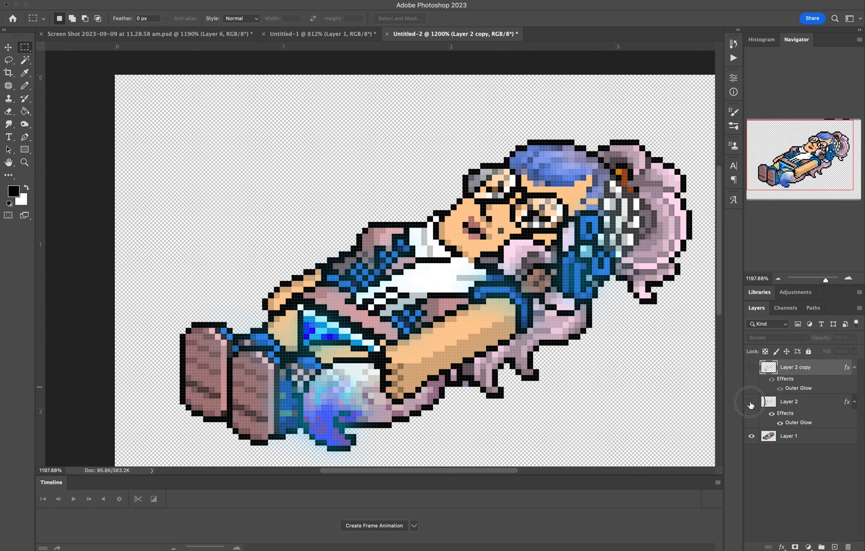
pyautogui.click(751, 402)
pyautogui.click(751, 402)
pyautogui.click(750, 368)
pyautogui.click(751, 368)
pyautogui.click(751, 402)
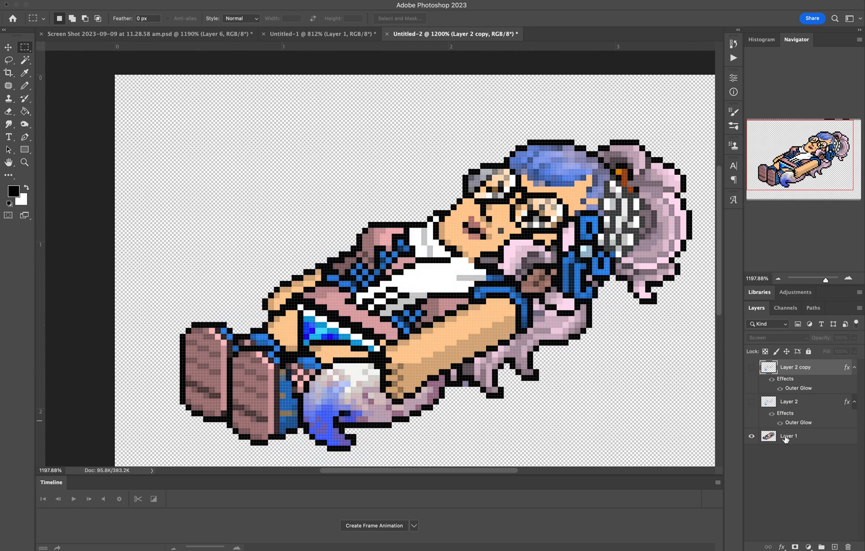
# Step: Select the whole character's silhouette on Layer 1 and add a new empty layer directly above it
pyautogui.click(785, 436)
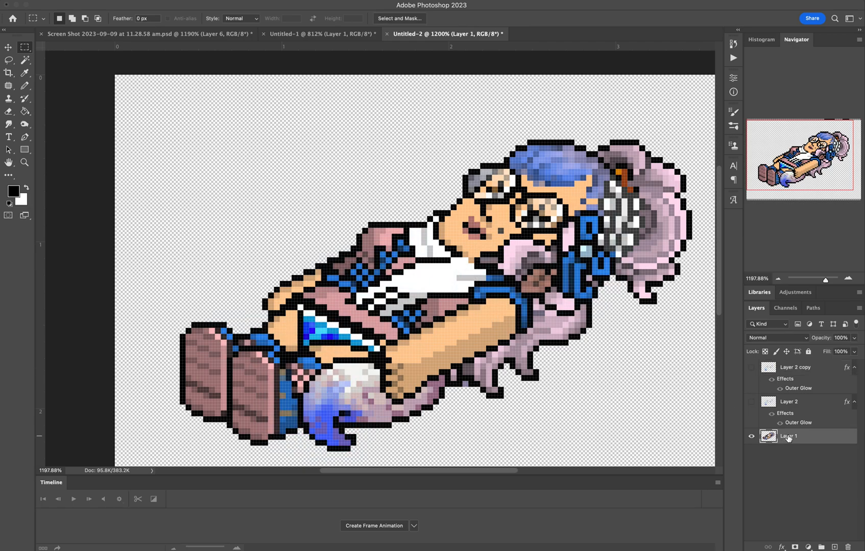
pyautogui.moveTo(153, 85); pyautogui.dragTo(694, 459)
pyautogui.click(9, 47)
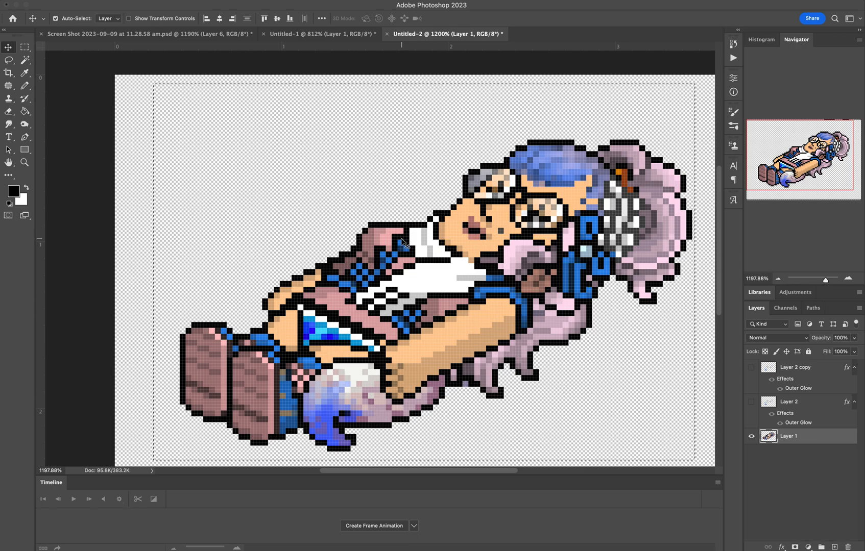
pyautogui.hotkey('ctrl', 'd')
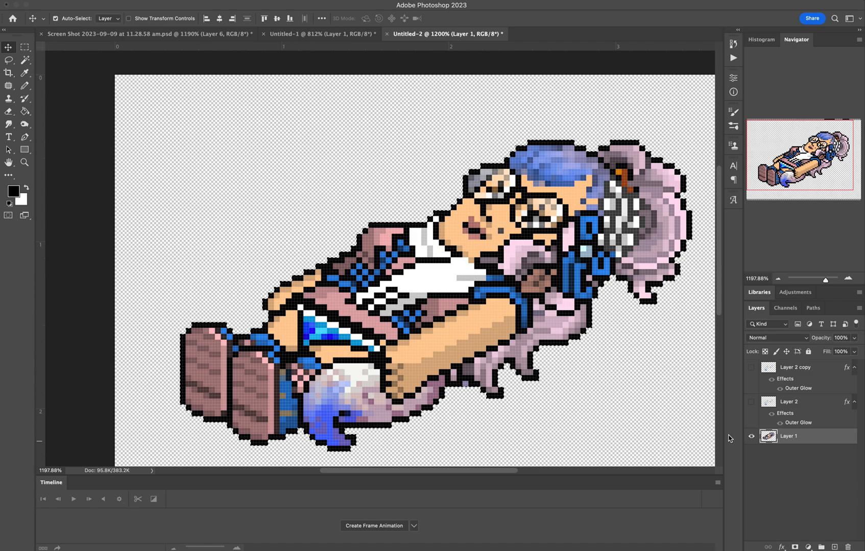
pyautogui.click(835, 547)
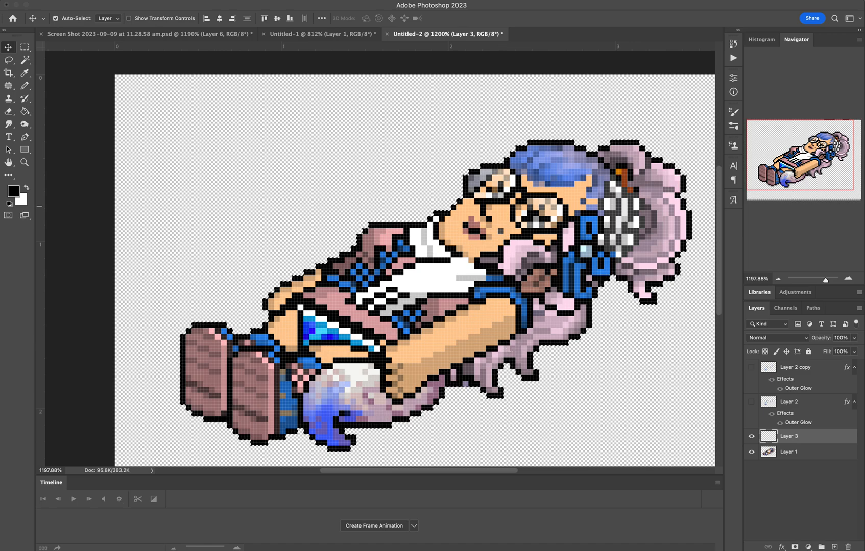
# Step: Set the foreground color to #627fb2 and fill the selected silhouette on Layer 3 with the Paint Bucket tool
pyautogui.click(13, 193)
pyautogui.write('627fb2')
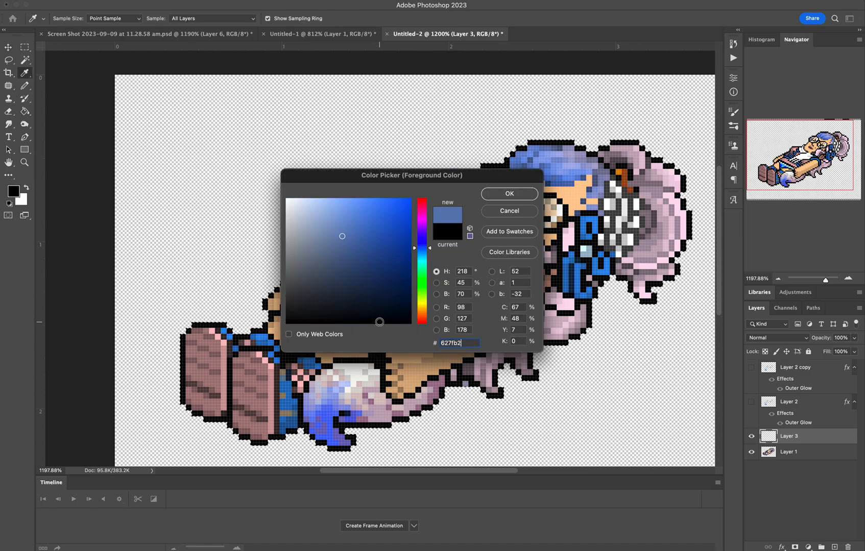
pyautogui.moveTo(445, 343); pyautogui.dragTo(466, 343)
pyautogui.click(466, 343)
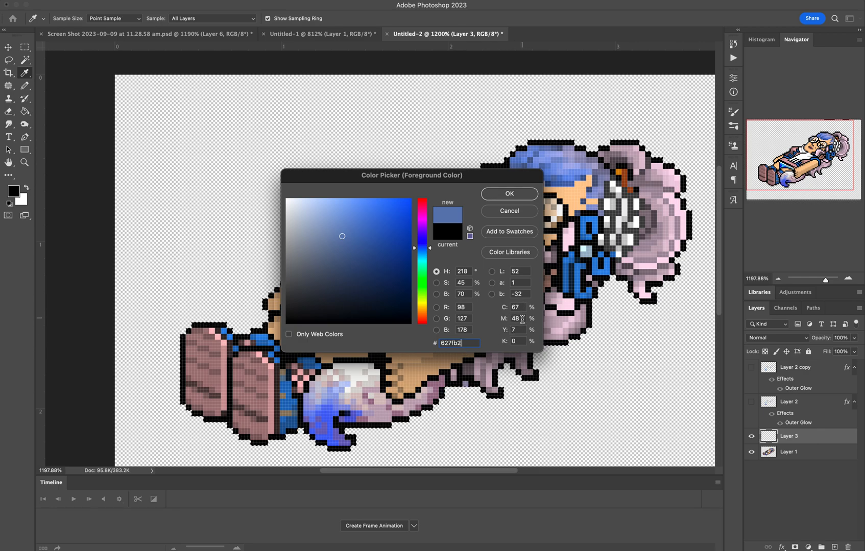
pyautogui.moveTo(469, 342); pyautogui.dragTo(431, 342)
pyautogui.click(465, 345)
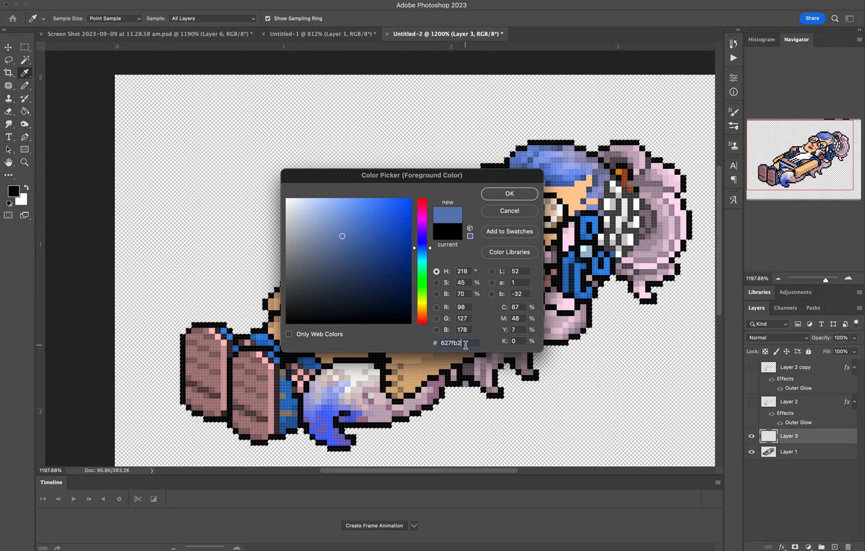
pyautogui.click(503, 194)
pyautogui.click(26, 111)
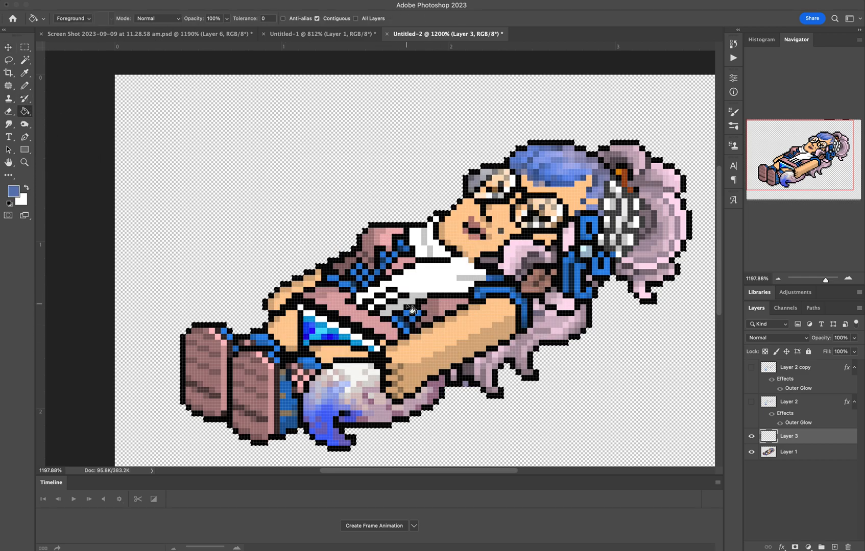
pyautogui.click(407, 307)
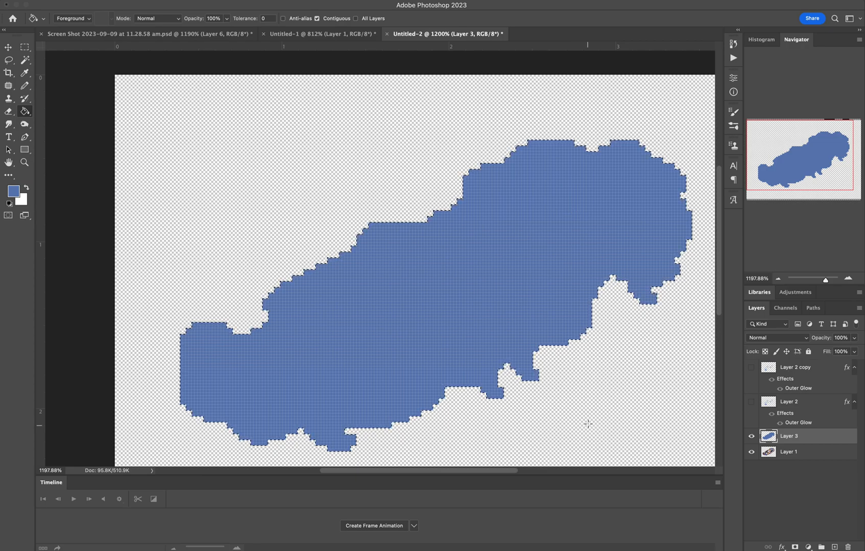
# Step: Try adding a small square to the selection just below the silhouette and filling it with blue, and undo the fill
pyautogui.press('m')
pyautogui.moveTo(543, 384); pyautogui.dragTo(549, 392)
pyautogui.press('g')
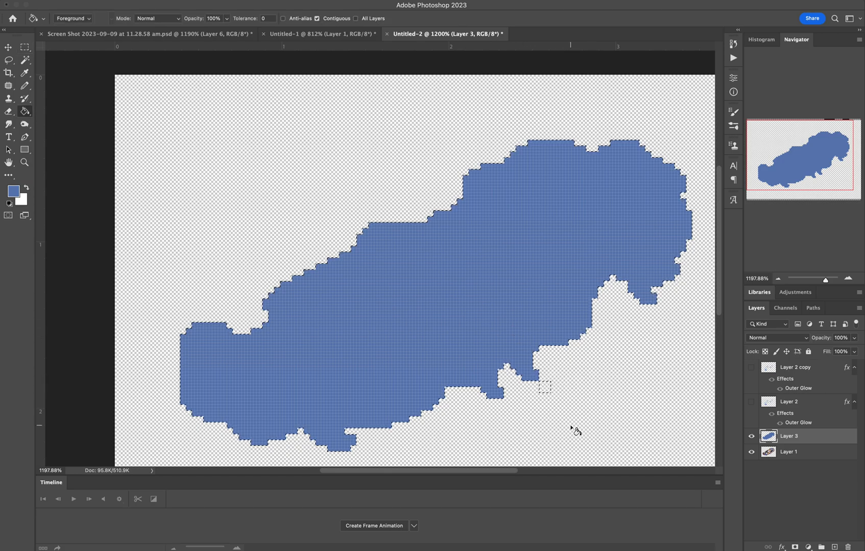
pyautogui.click(547, 390)
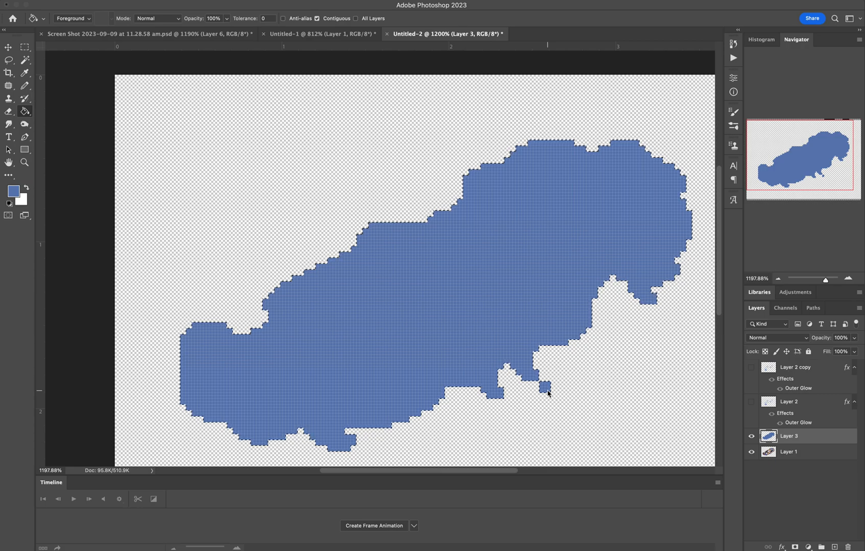
pyautogui.press('super+z')
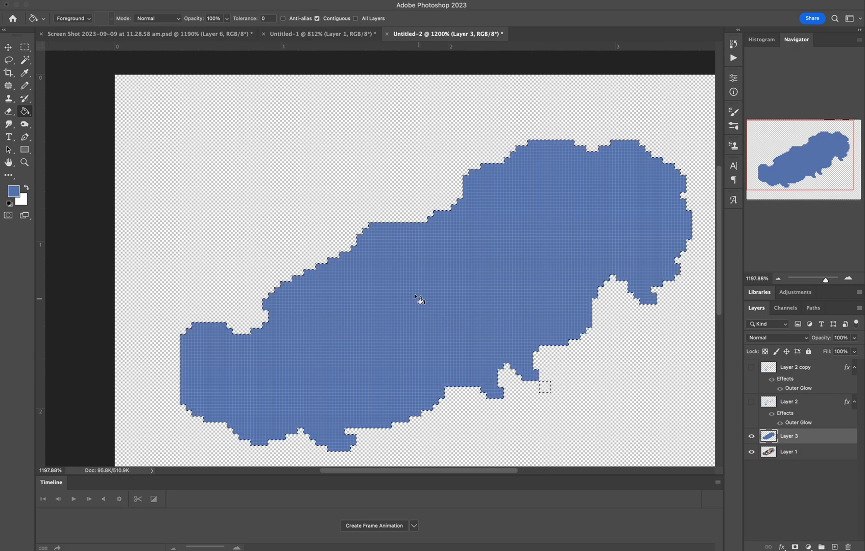
# Step: Clear the selection and duplicate Layer 3 as Layer 3 copy
pyautogui.click(24, 48)
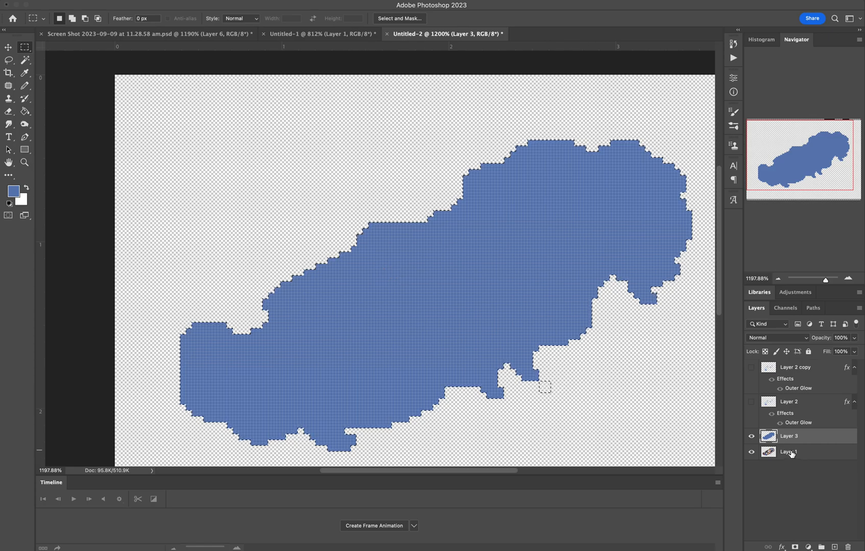
pyautogui.click(649, 412)
pyautogui.rightClick(798, 438)
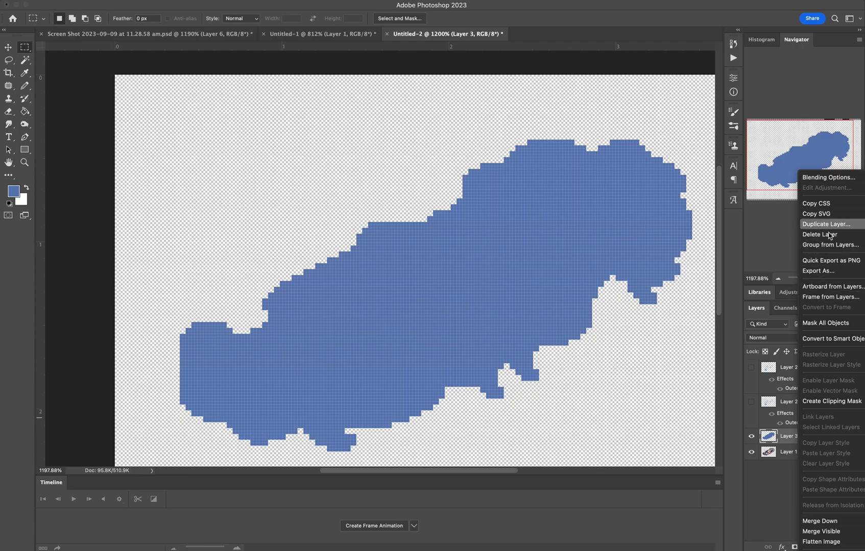
pyautogui.click(719, 455)
pyautogui.click(571, 259)
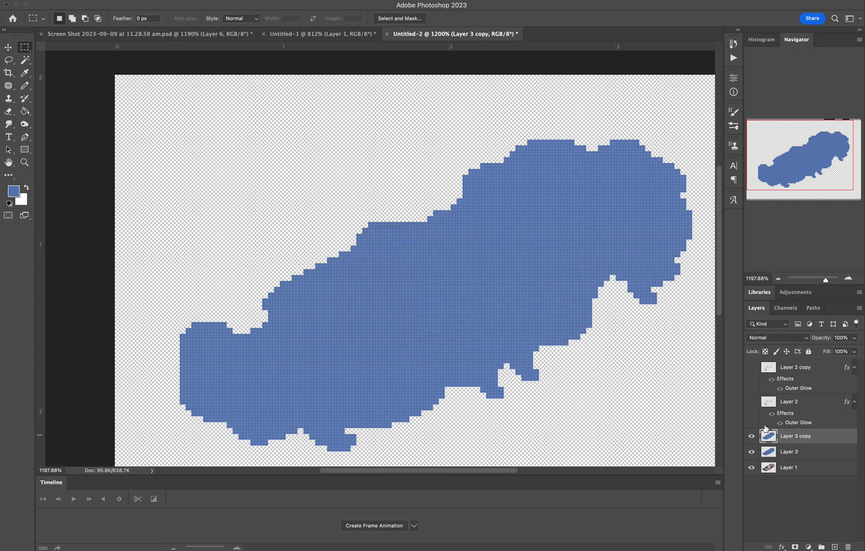
# Step: Set the blend mode of Layer 3 copy to Multiply and that of Layer 3 to Color Burn
pyautogui.click(786, 339)
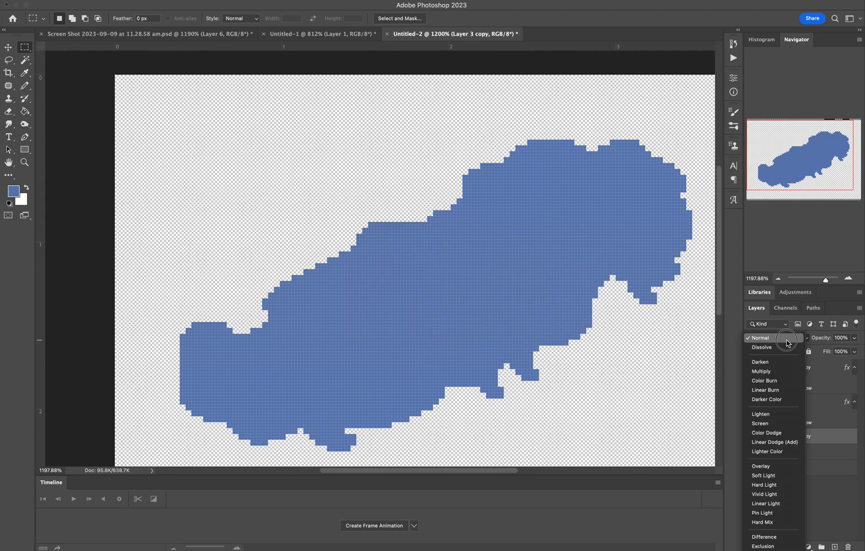
pyautogui.click(760, 371)
pyautogui.click(797, 453)
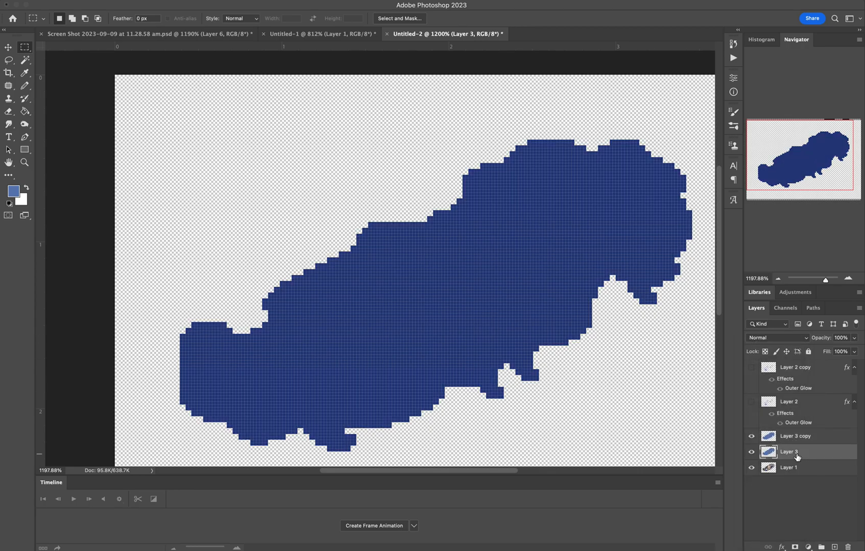
pyautogui.click(790, 341)
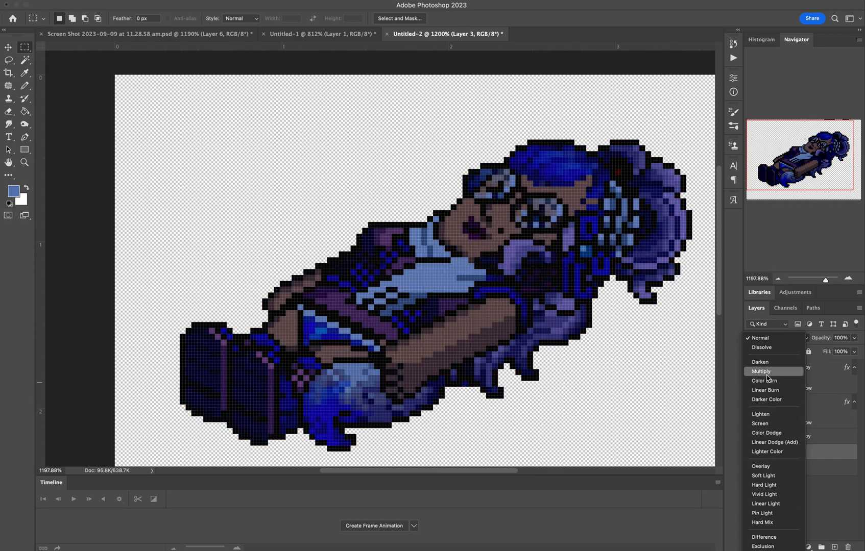
pyautogui.click(769, 381)
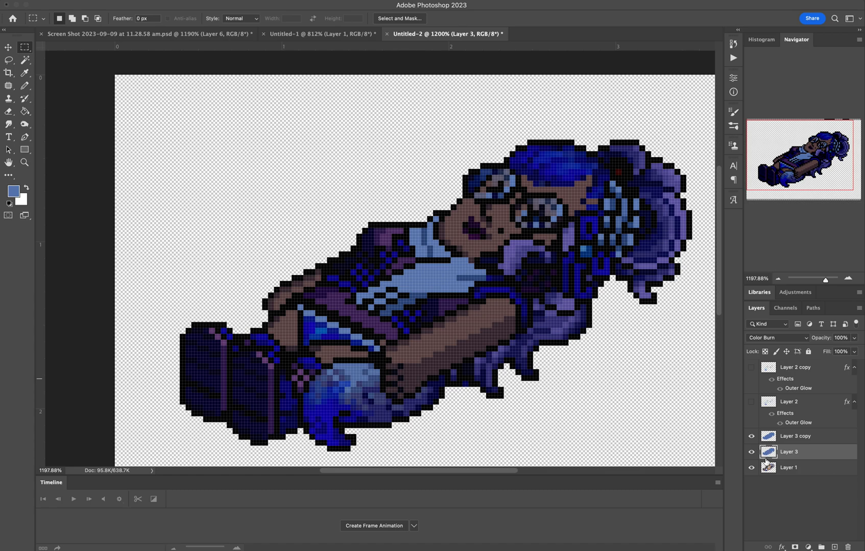
# Step: Try placing Layer 3 copy beneath Layer 3 and restore the original layer order
pyautogui.moveTo(771, 439); pyautogui.dragTo(773, 466)
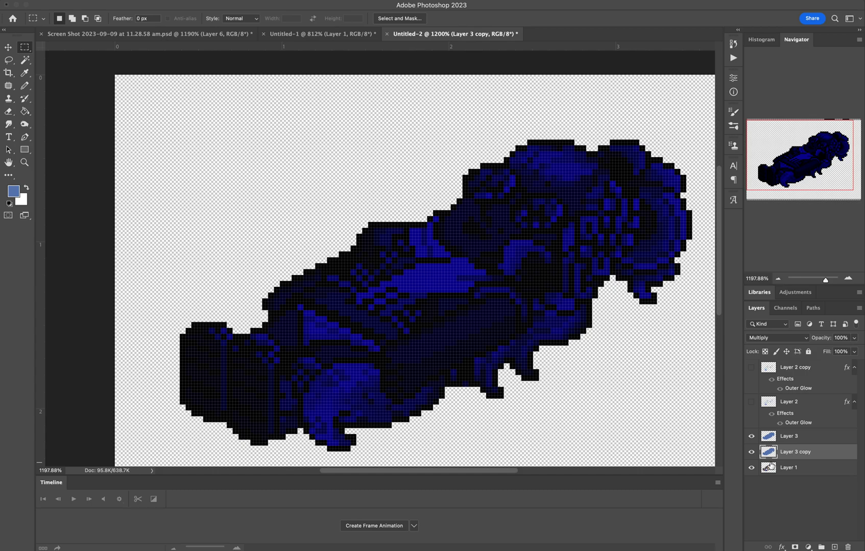
pyautogui.moveTo(770, 440); pyautogui.dragTo(769, 463)
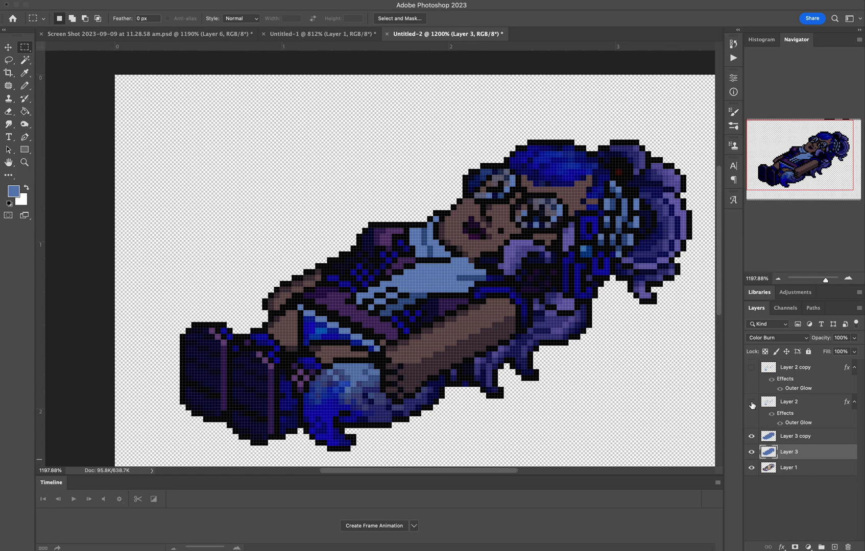
# Step: Make the hidden glow layers Layer 2 and Layer 2 copy visible over the darkened character
pyautogui.click(751, 405)
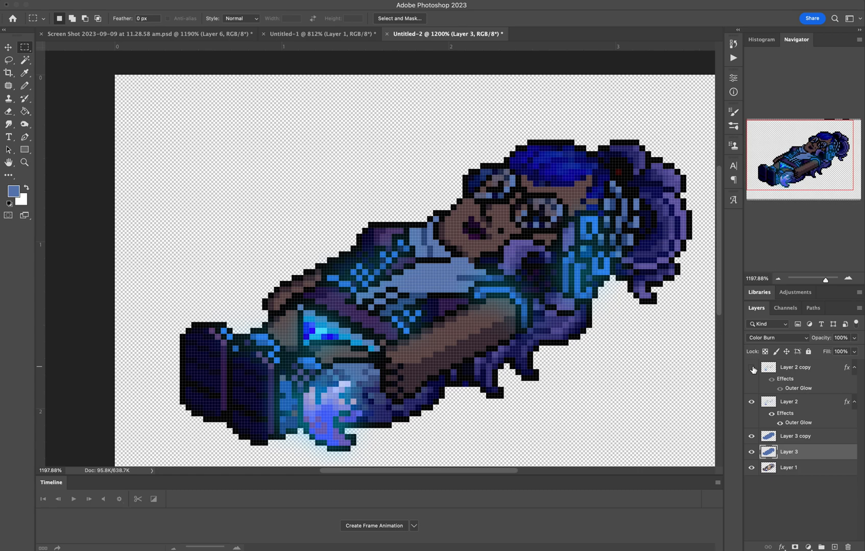
pyautogui.click(753, 369)
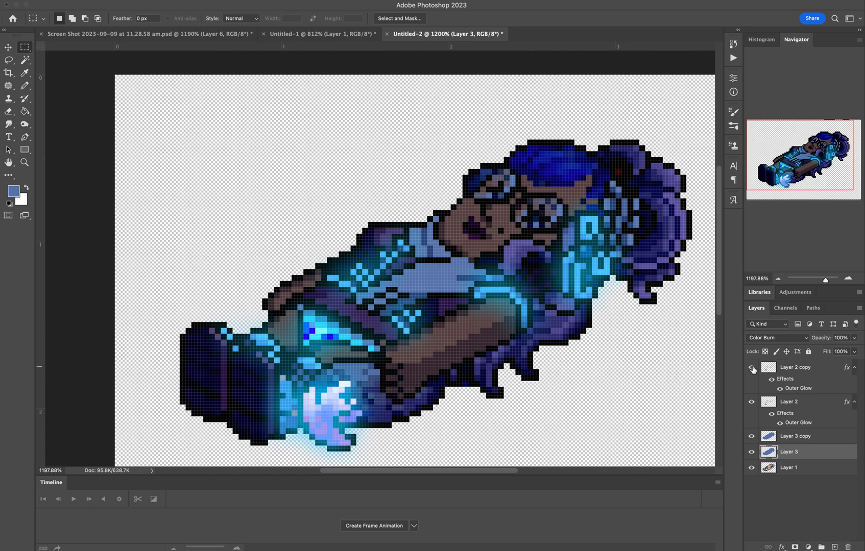